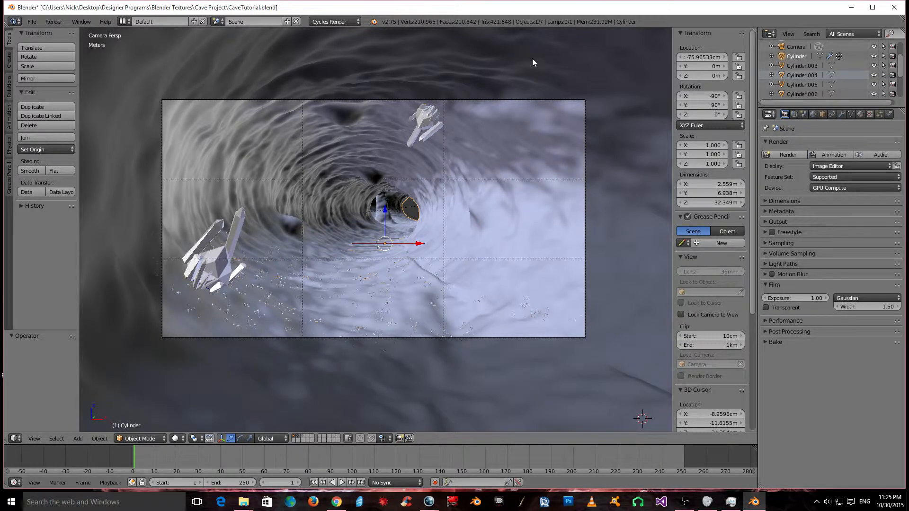
Lower the cave cylinder's Subsurf modifier to 2 subdivisions for both view and render
{"action": "left_click", "coordinate": [841, 114]}
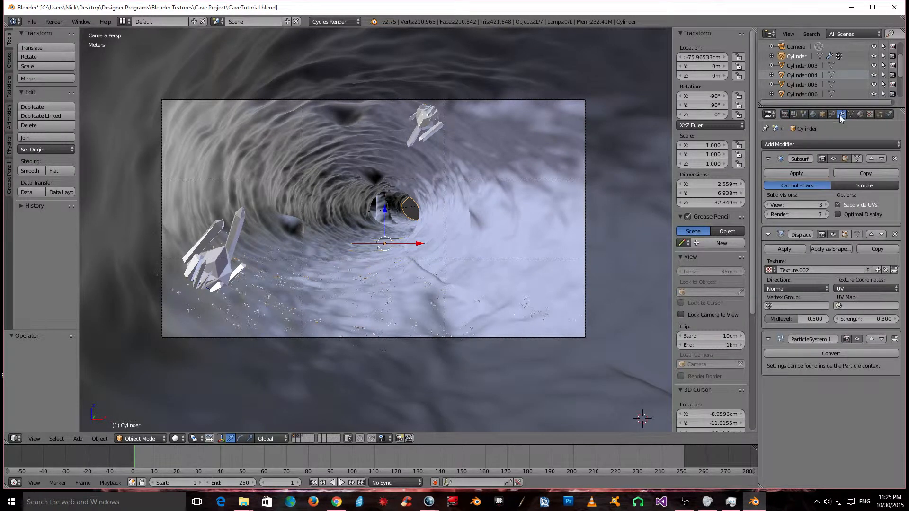
{"action": "left_click", "coordinate": [770, 207]}
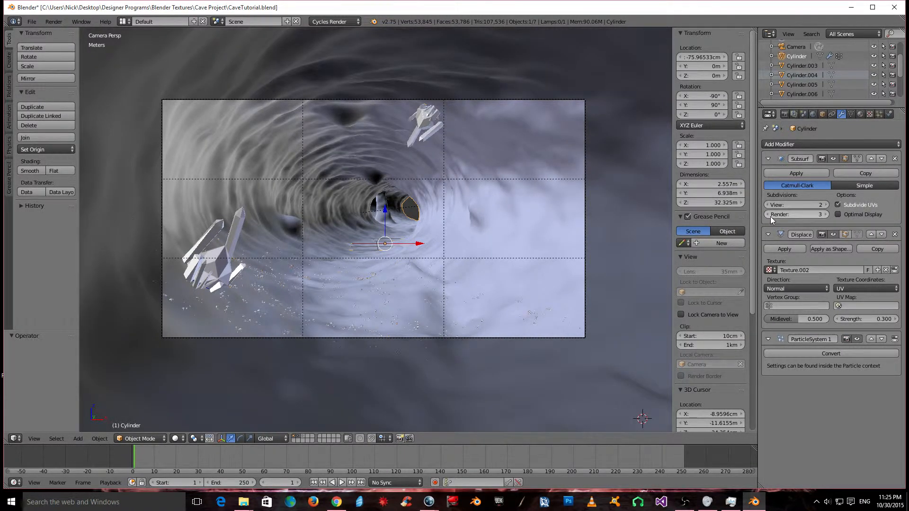
{"action": "left_click", "coordinate": [769, 216]}
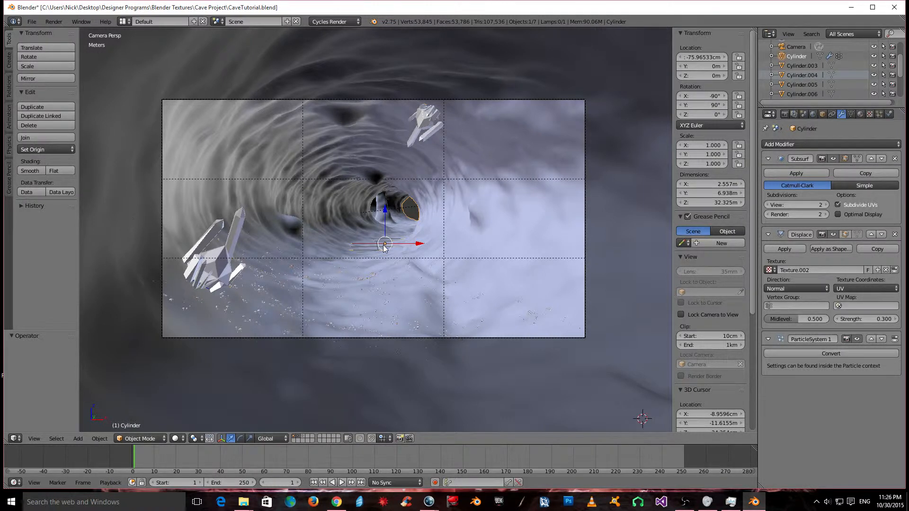
Render a test image of the cave from the camera, inspect it, and return to the 3D view
{"action": "left_click", "coordinate": [785, 114]}
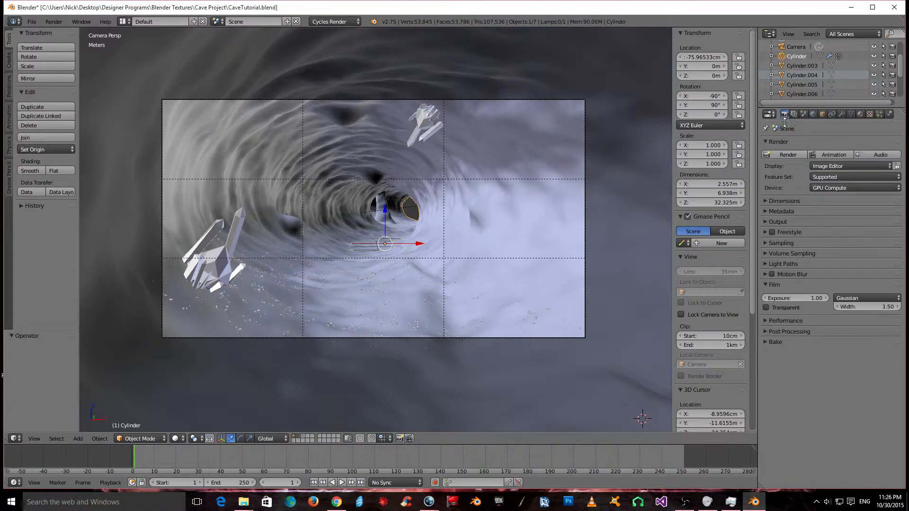
{"action": "left_click", "coordinate": [783, 156]}
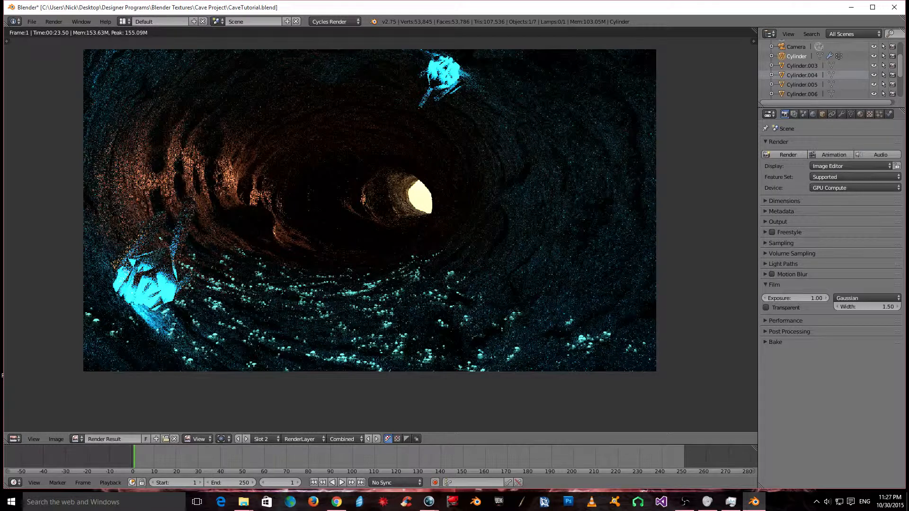
{"action": "key", "text": "alt+Tab"}
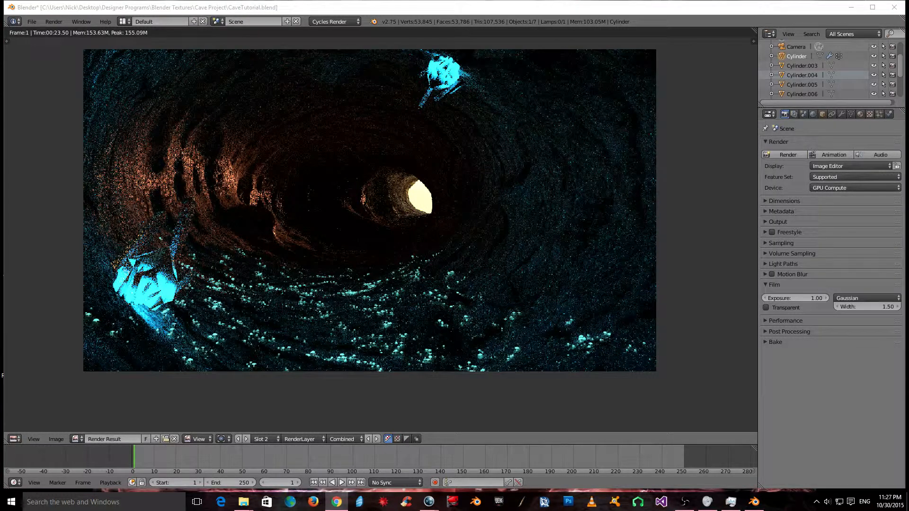
{"action": "left_click", "coordinate": [708, 169]}
{"action": "key", "text": "Escape"}
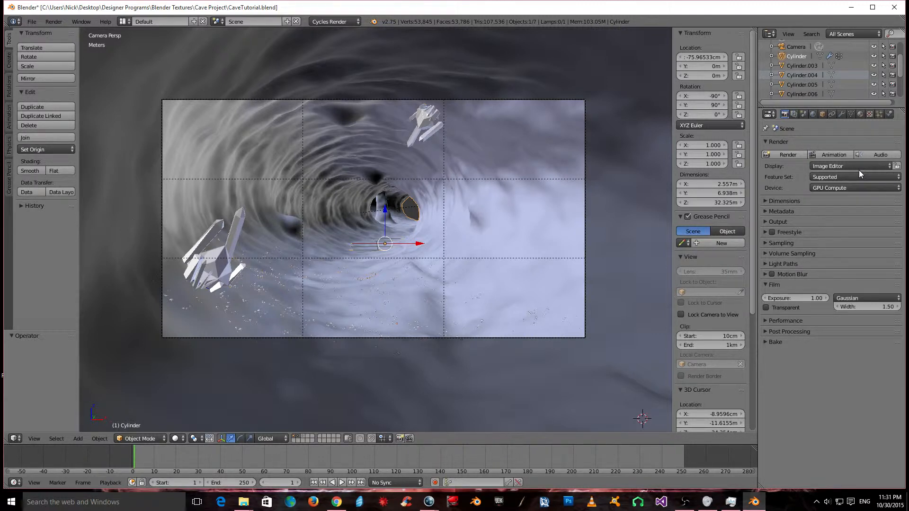
Set the camera's depth of field to focus on the Gem object
{"action": "left_click", "coordinate": [800, 47]}
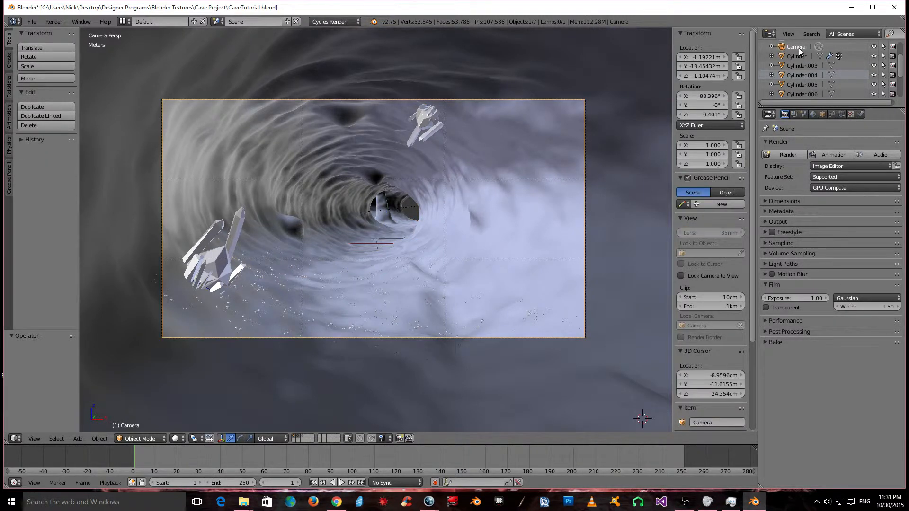
{"action": "left_click", "coordinate": [842, 114]}
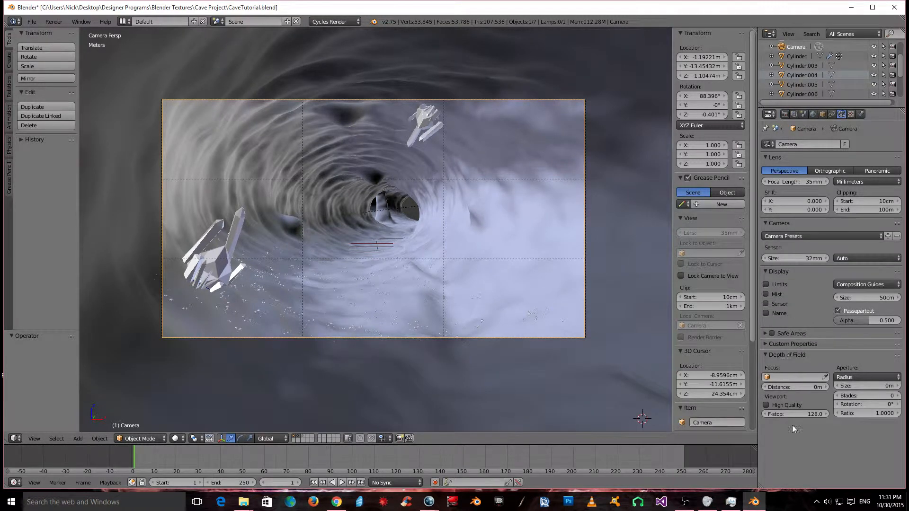
{"action": "left_click", "coordinate": [800, 378]}
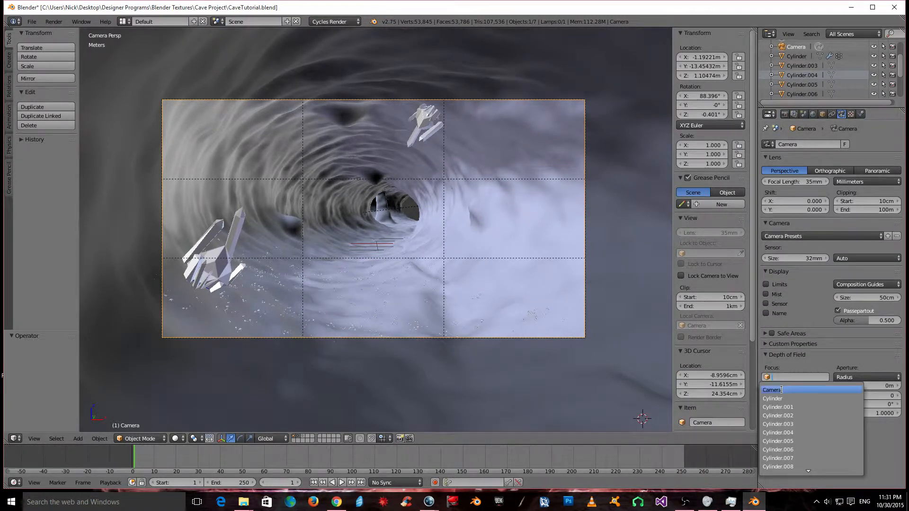
{"action": "left_click", "coordinate": [809, 467]}
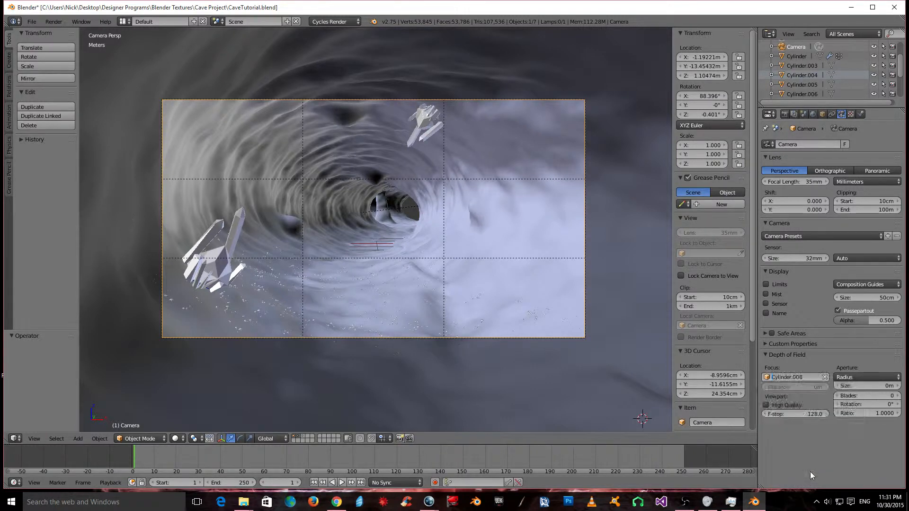
{"action": "left_click", "coordinate": [825, 377]}
{"action": "left_click", "coordinate": [811, 378]}
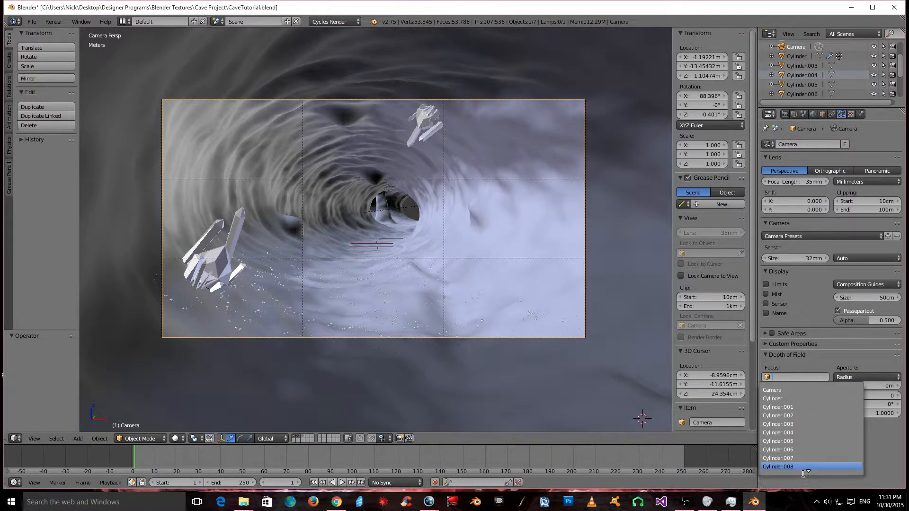
{"action": "scroll", "coordinate": [809, 471], "scroll_direction": "down", "scroll_amount": 3}
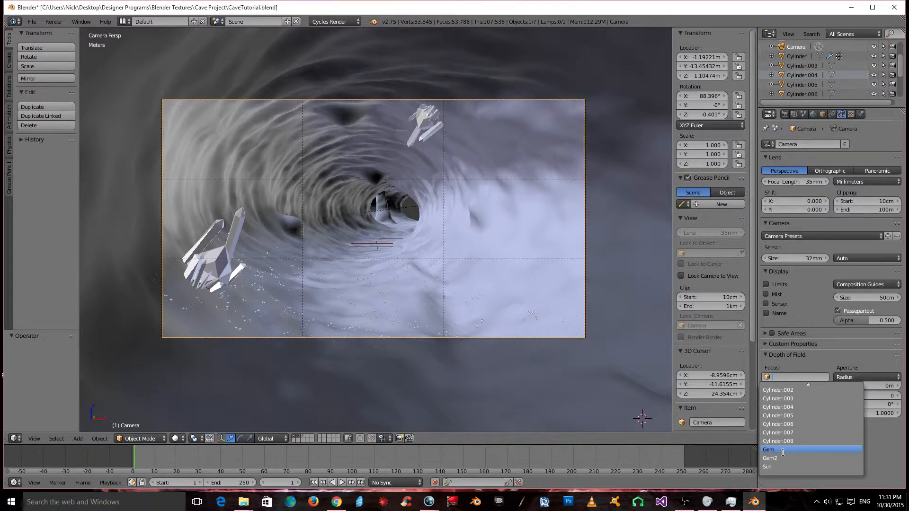
{"action": "left_click", "coordinate": [783, 453]}
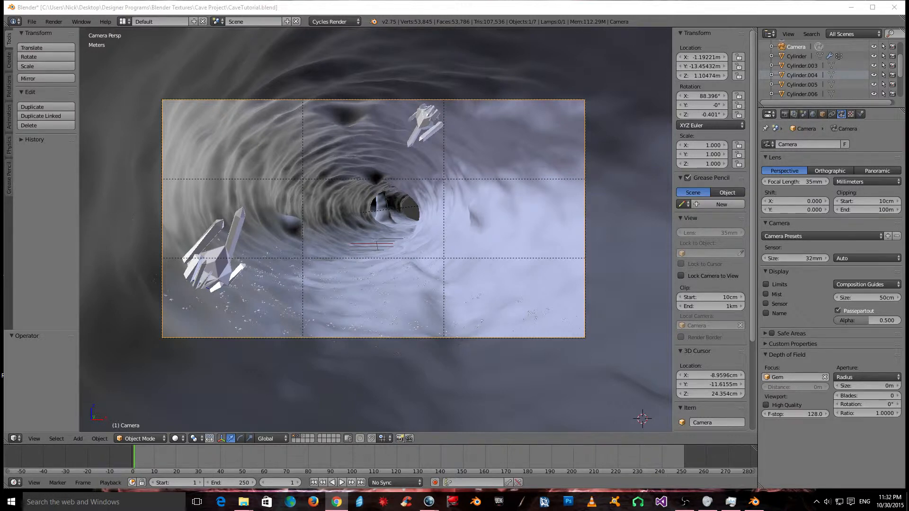
Change the camera's aperture type to F-stop and set its number to 2.3
{"action": "left_click", "coordinate": [864, 375]}
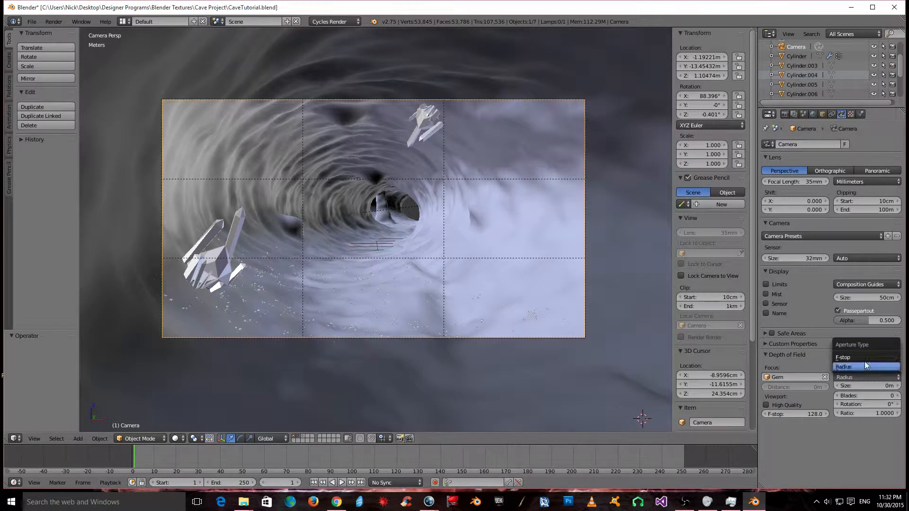
{"action": "left_click", "coordinate": [865, 357]}
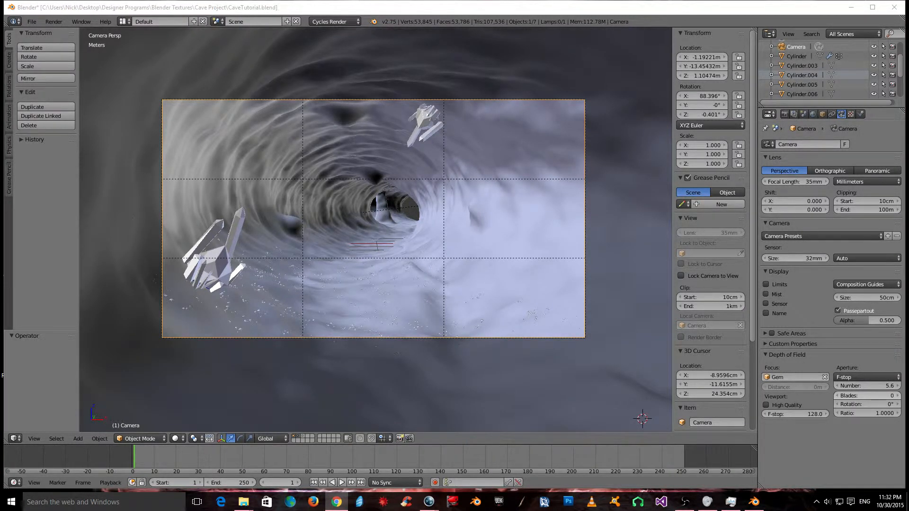
{"action": "left_click", "coordinate": [889, 387]}
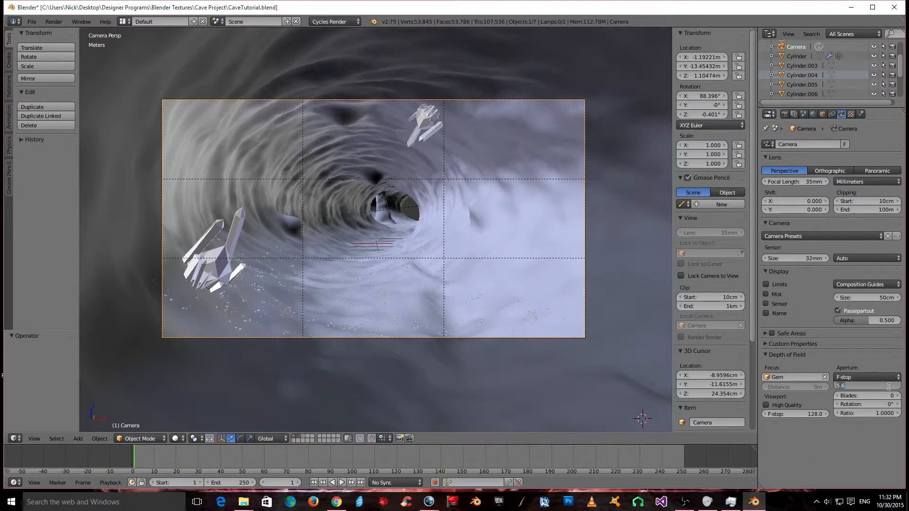
{"action": "type", "text": "2.3"}
{"action": "key", "text": "Return"}
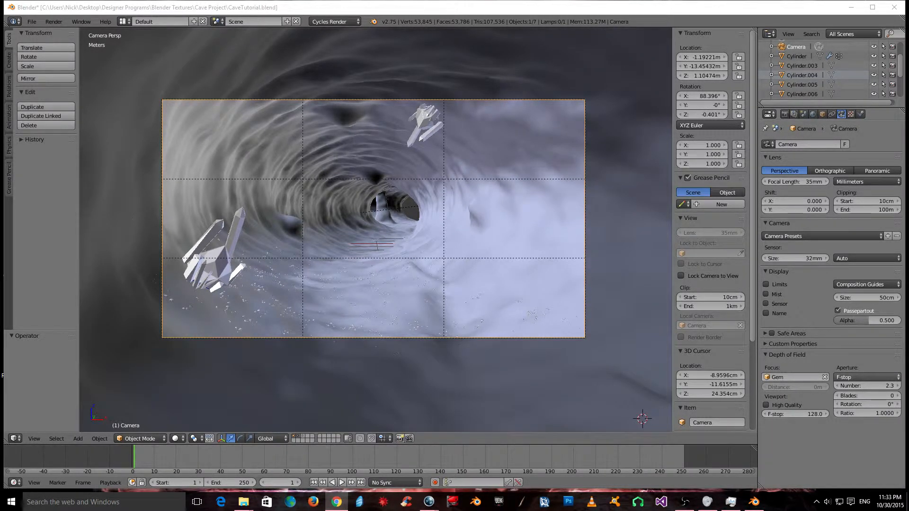
Collapse the Layer and Views sections in the render layer settings
{"action": "left_click", "coordinate": [794, 114]}
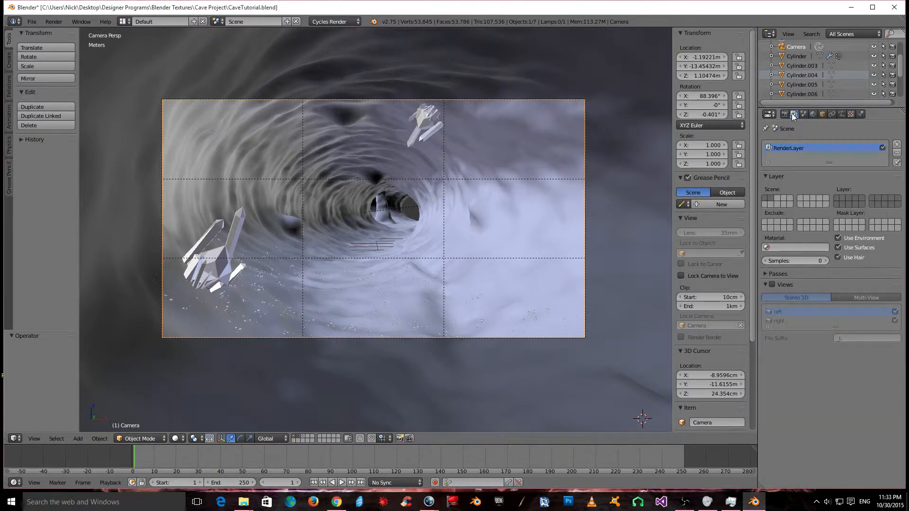
{"action": "left_click", "coordinate": [766, 176]}
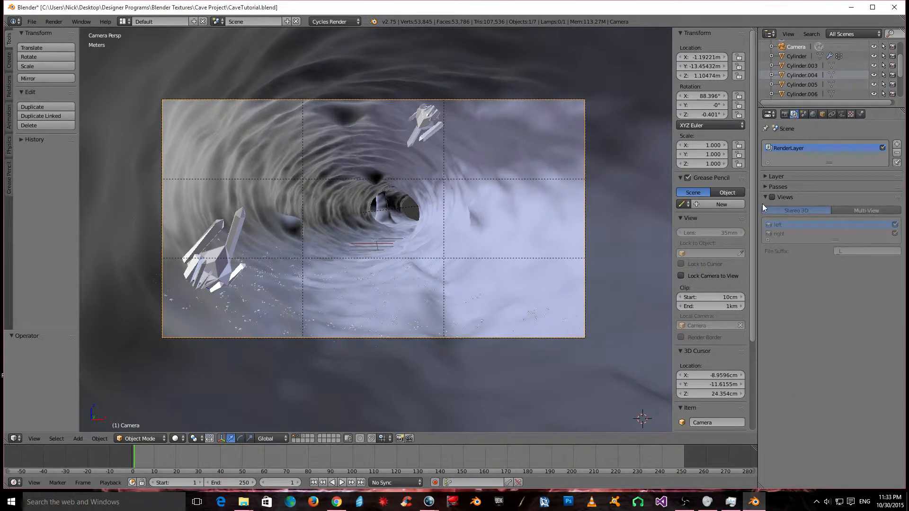
{"action": "left_click", "coordinate": [764, 197]}
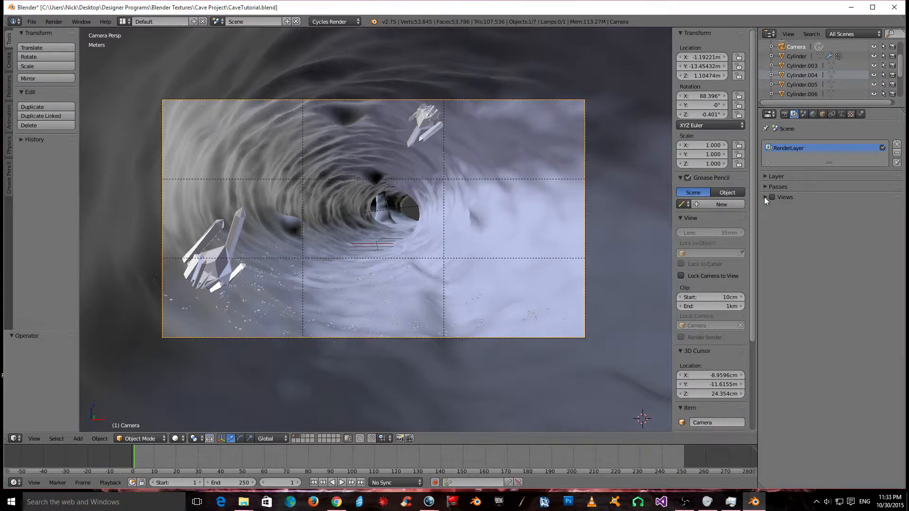
Assign pass index 1 to both the Gem object and its child crystal Cylinder.001
{"action": "left_click", "coordinate": [822, 114]}
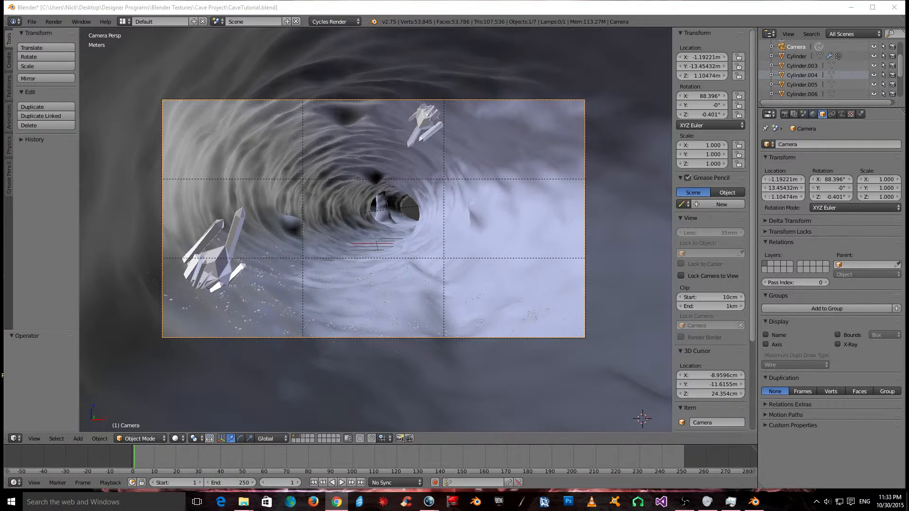
{"action": "right_click", "coordinate": [216, 275]}
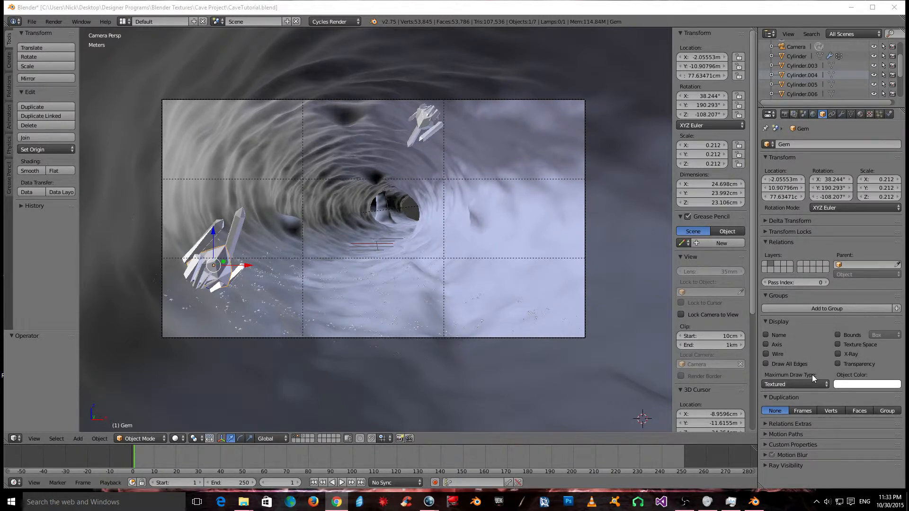
{"action": "left_click", "coordinate": [826, 282]}
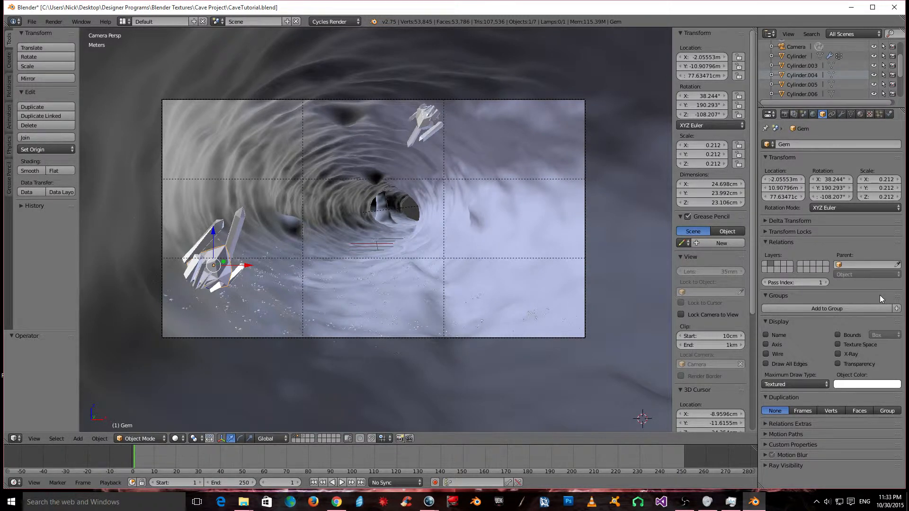
{"action": "right_click", "coordinate": [238, 231]}
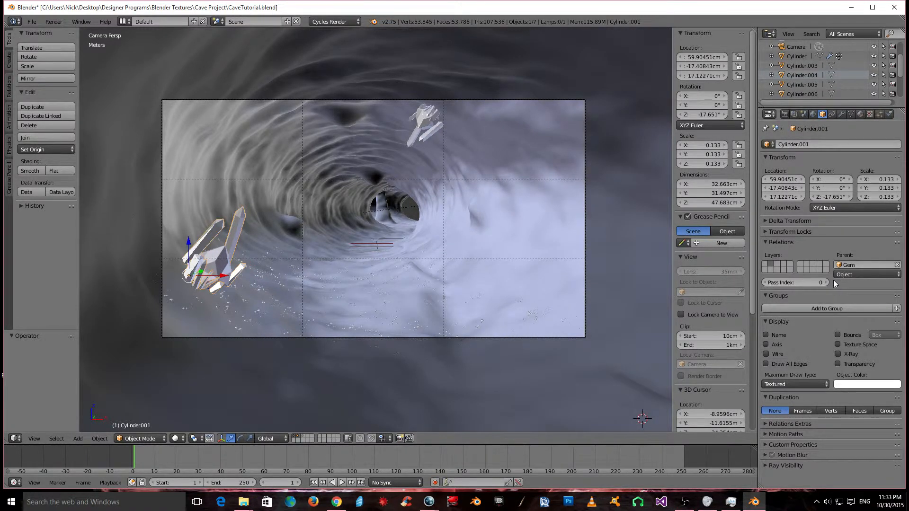
{"action": "left_click", "coordinate": [826, 282]}
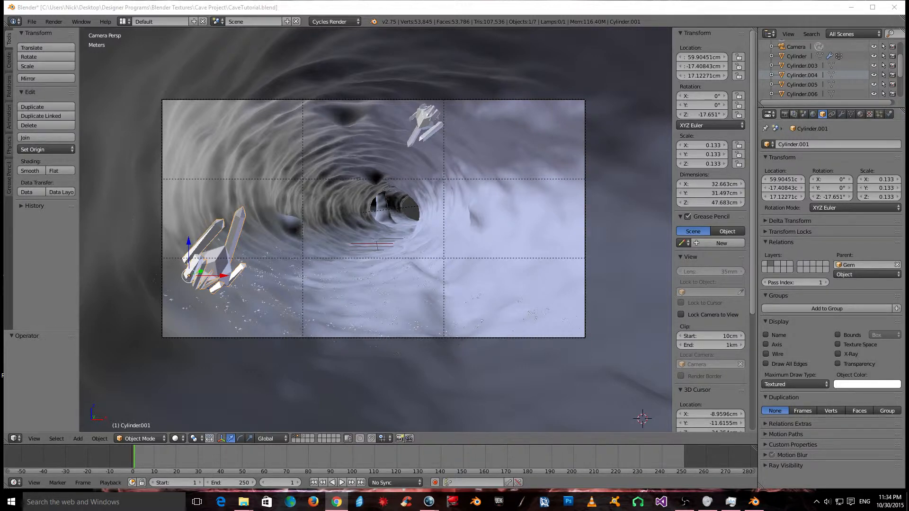
Enable the Object Index and Environment passes for the render layer
{"action": "left_click", "coordinate": [793, 114]}
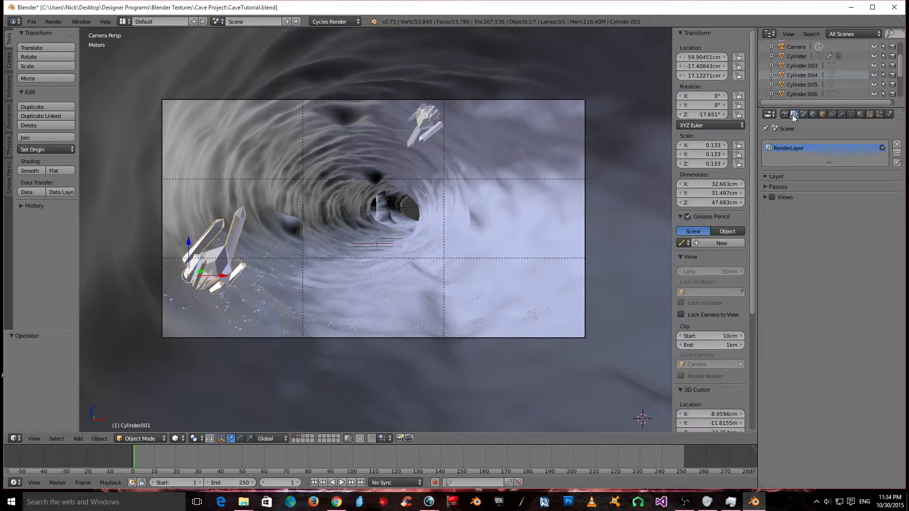
{"action": "left_click", "coordinate": [774, 187]}
{"action": "left_click", "coordinate": [767, 258]}
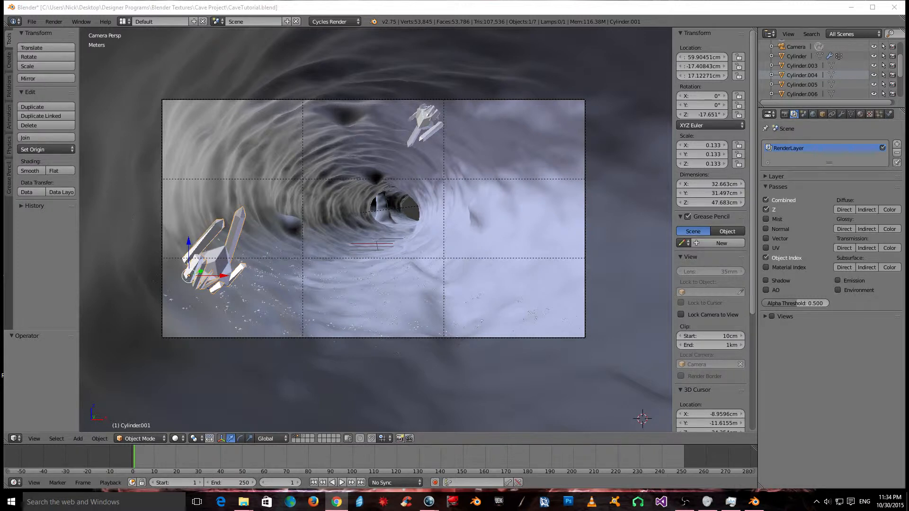
{"action": "left_click", "coordinate": [837, 290]}
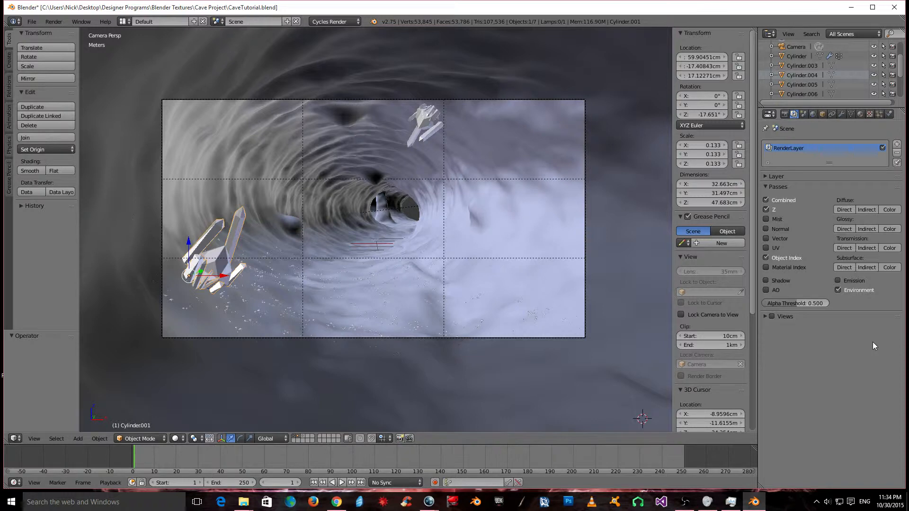
Start and cancel a render, and set the number of render samples to 400
{"action": "left_click", "coordinate": [785, 115]}
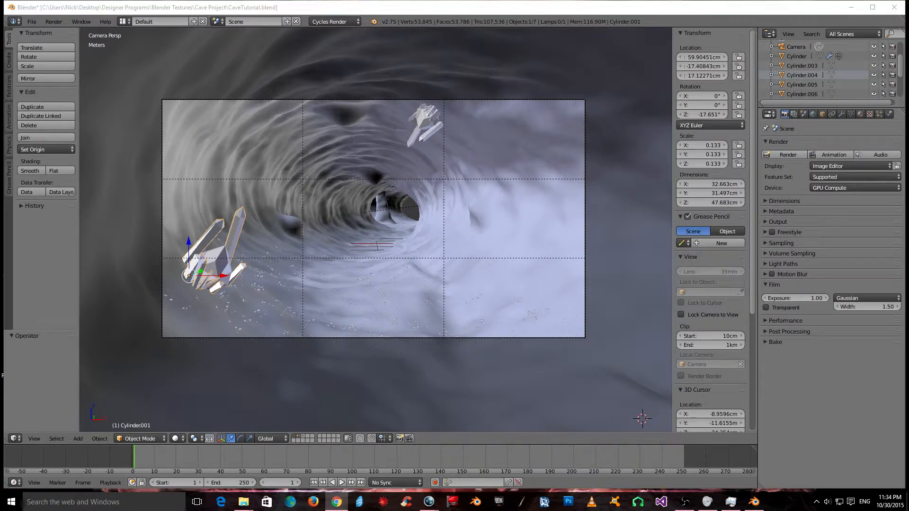
{"action": "left_click", "coordinate": [784, 156]}
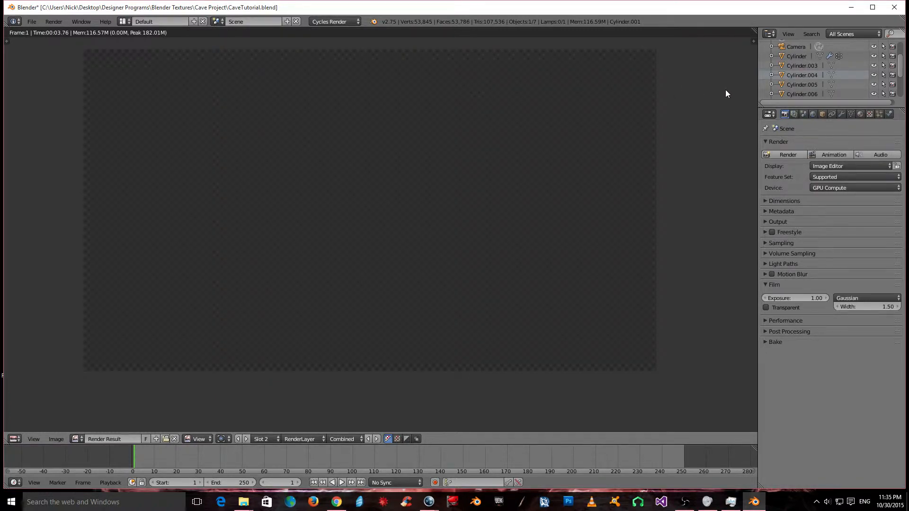
{"action": "key", "text": "Escape"}
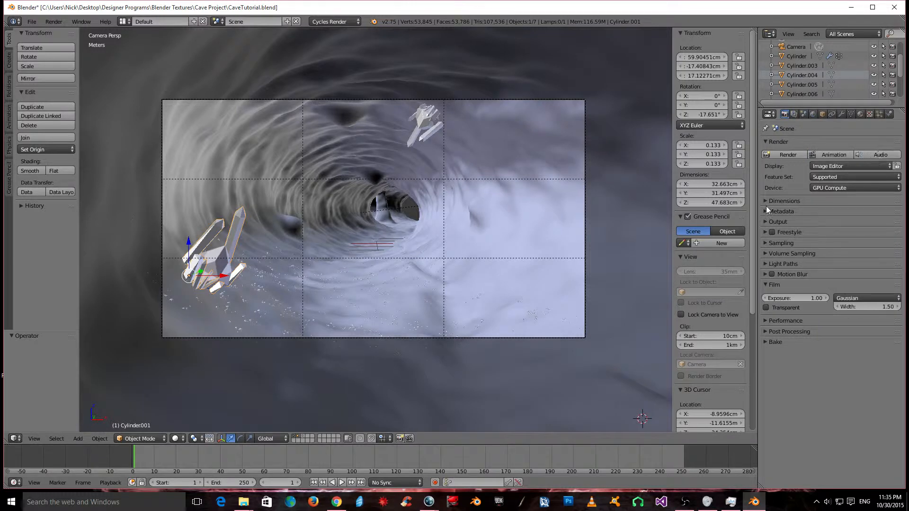
{"action": "left_click", "coordinate": [766, 244]}
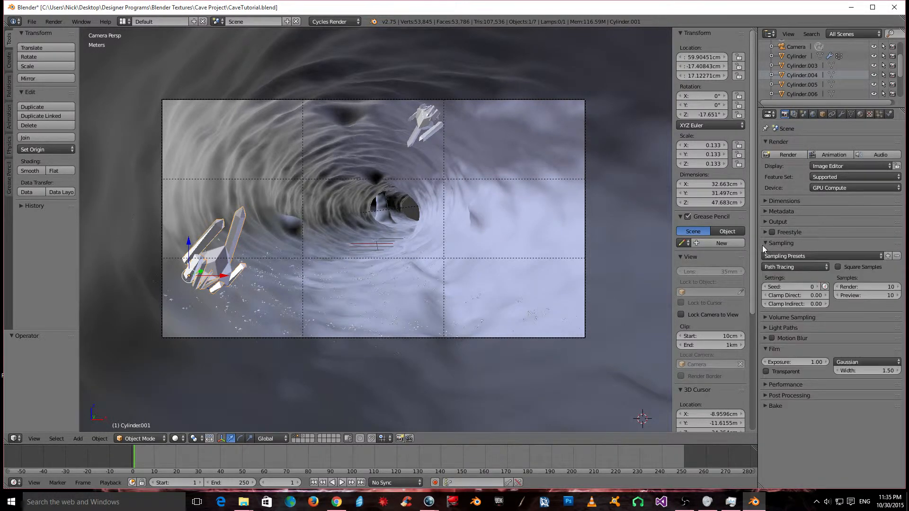
{"action": "left_click", "coordinate": [872, 287]}
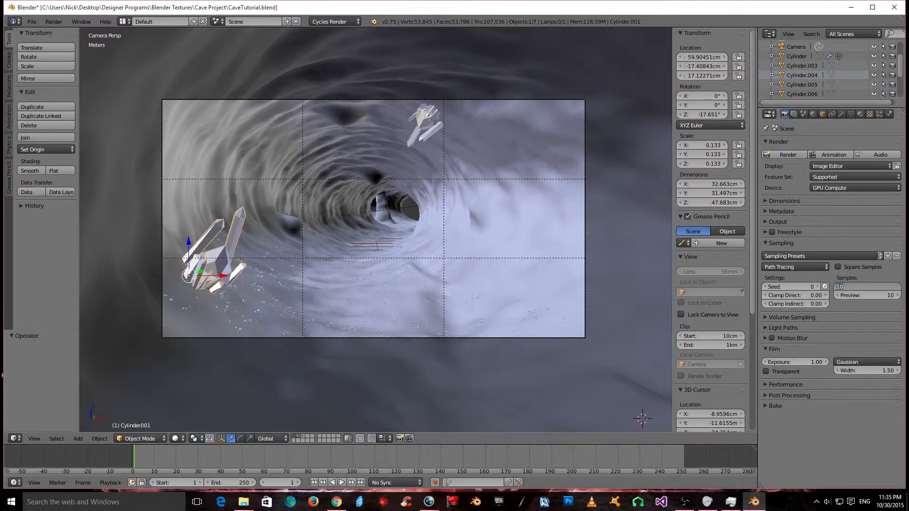
{"action": "key", "text": "Return"}
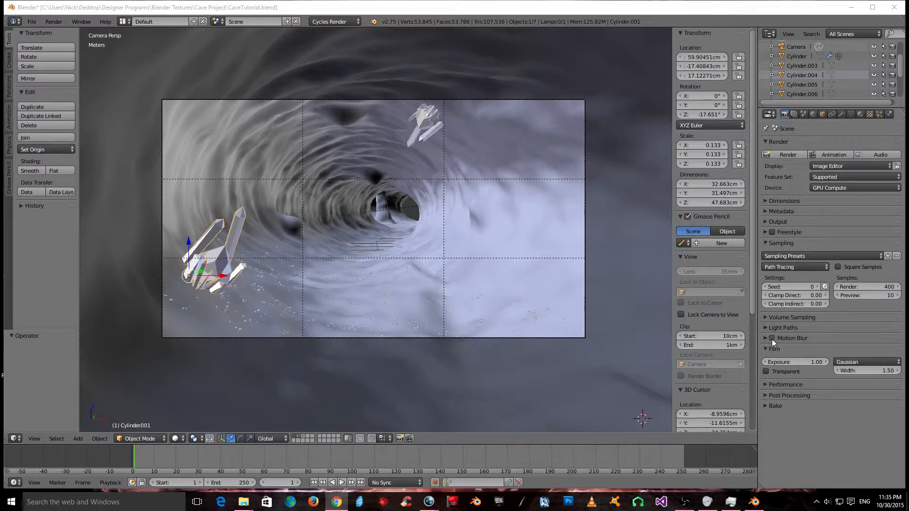
Set the light path bounces to a maximum of 5 and a minimum of 2
{"action": "left_click", "coordinate": [768, 243]}
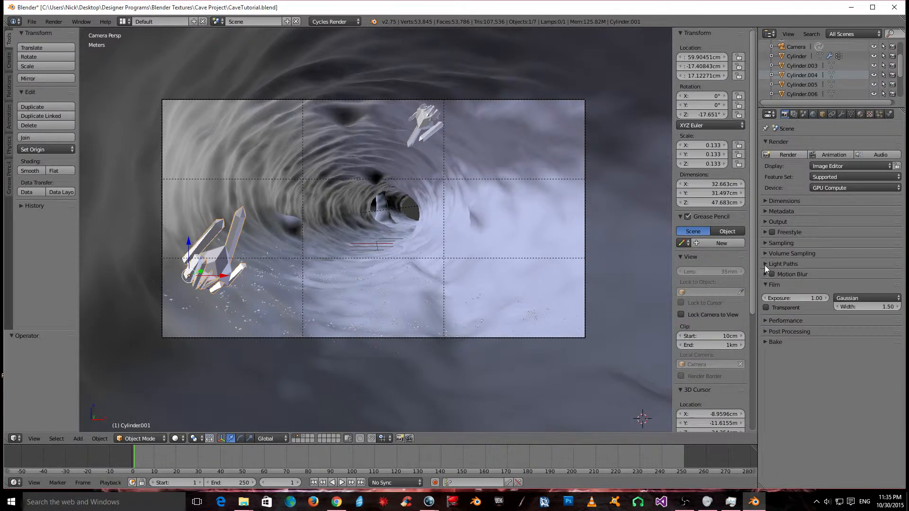
{"action": "left_click", "coordinate": [766, 265]}
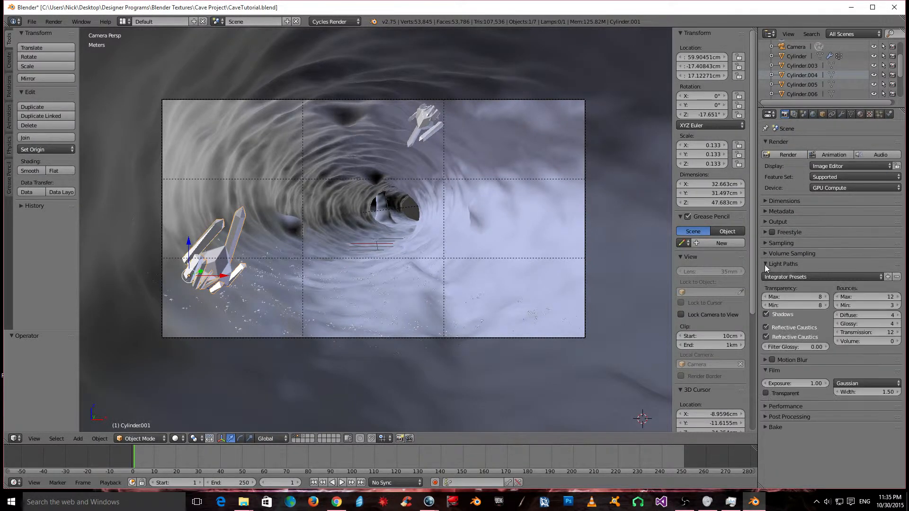
{"action": "left_click", "coordinate": [887, 296]}
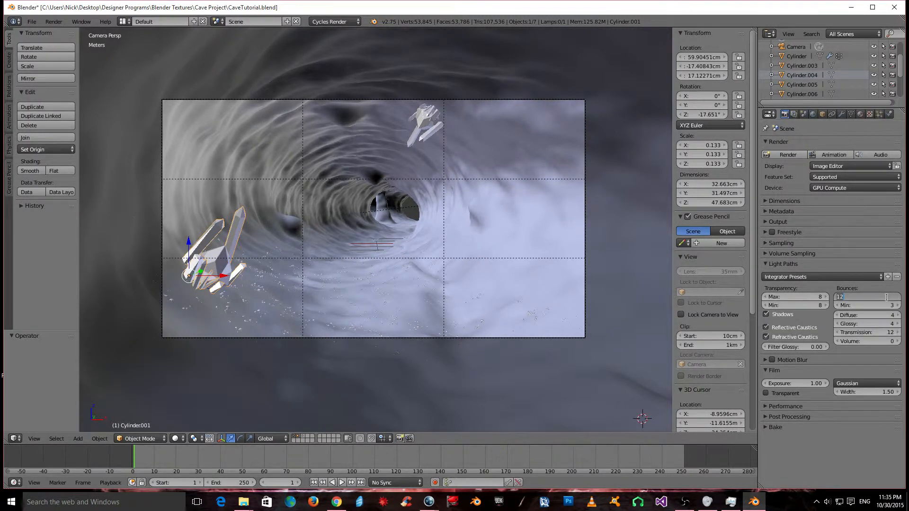
{"action": "type", "text": "58"}
{"action": "key", "text": "Return"}
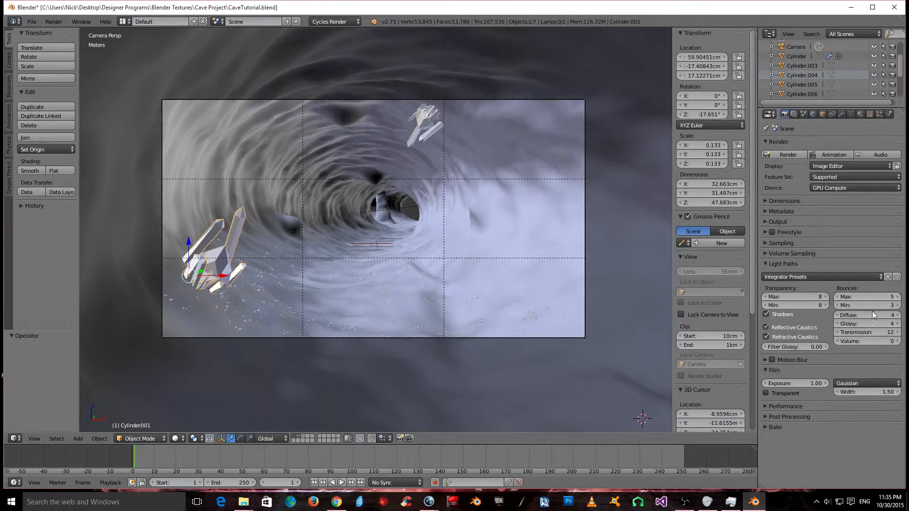
{"action": "left_click", "coordinate": [870, 306]}
{"action": "type", "text": "2"}
{"action": "key", "text": "Return"}
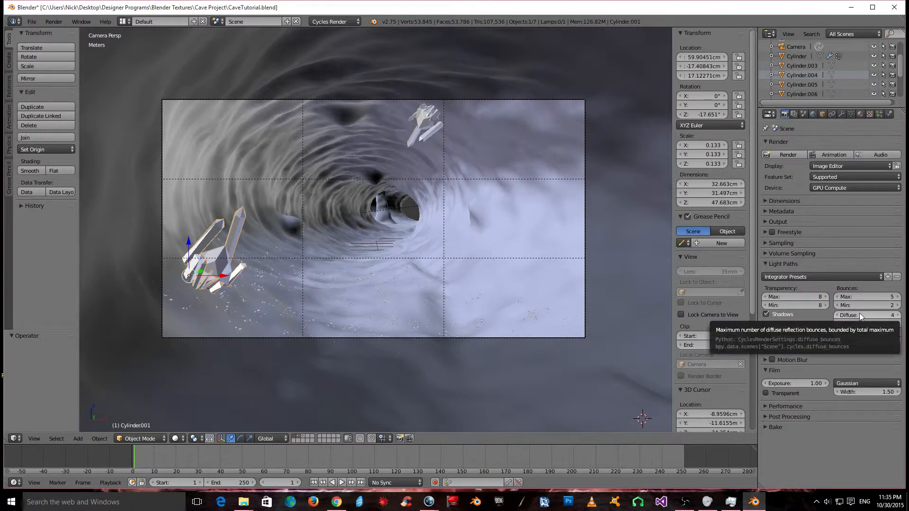
Set the diffuse, glossy and transmission bounces to 128 each, and collapse the light path settings
{"action": "left_click", "coordinate": [869, 315]}
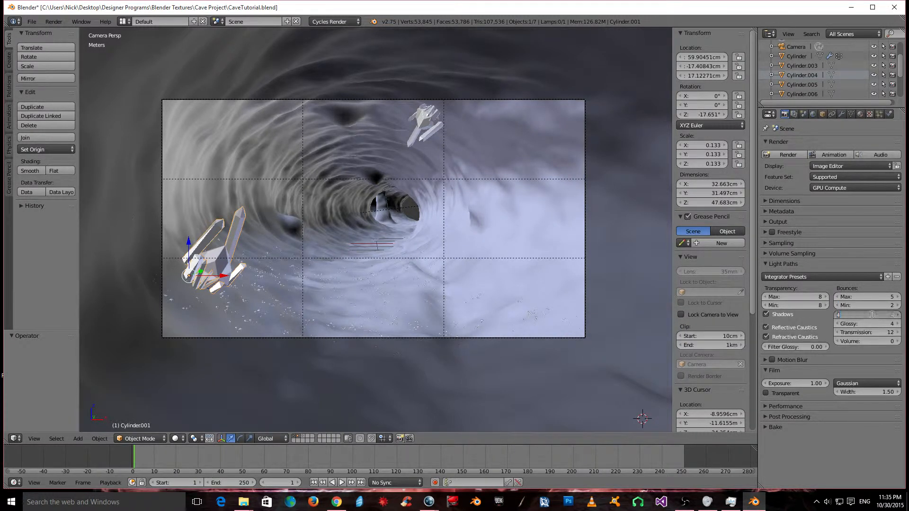
{"action": "type", "text": "128"}
{"action": "key", "text": "Return"}
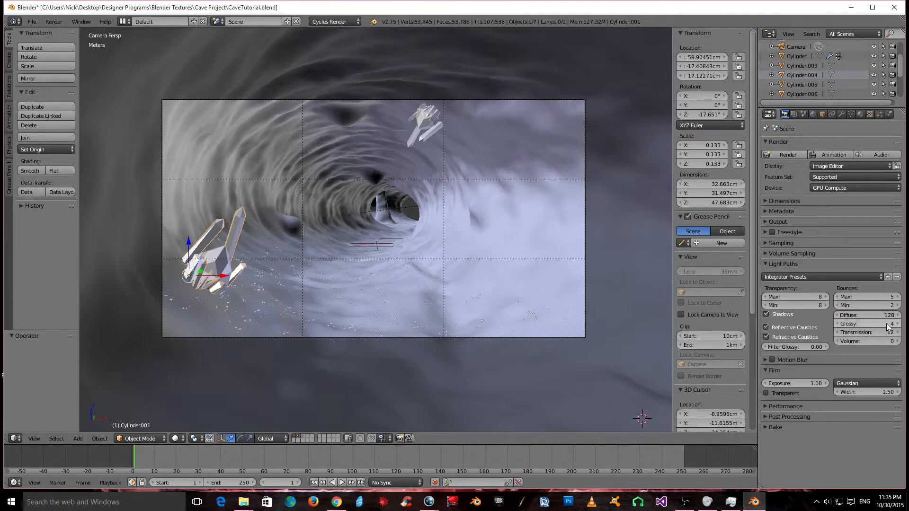
{"action": "left_click", "coordinate": [884, 323]}
{"action": "type", "text": "128"}
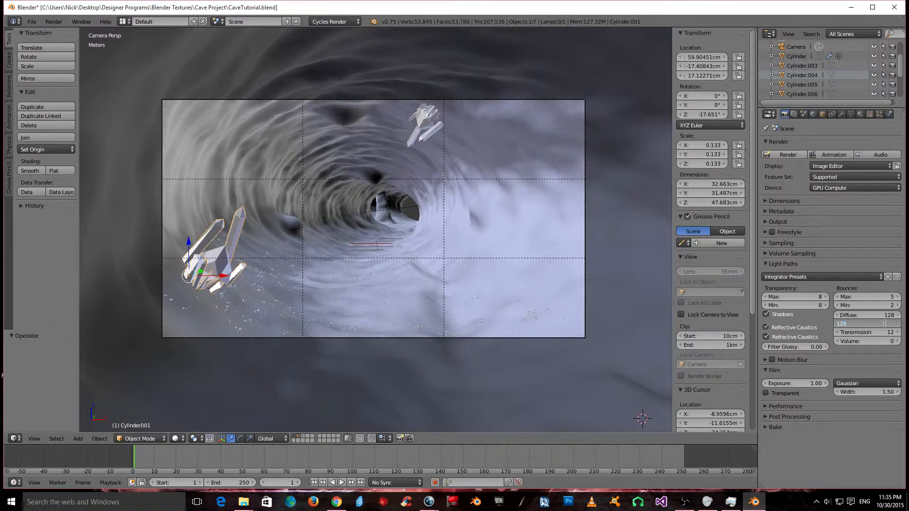
{"action": "key", "text": "Return"}
{"action": "left_click", "coordinate": [882, 331]}
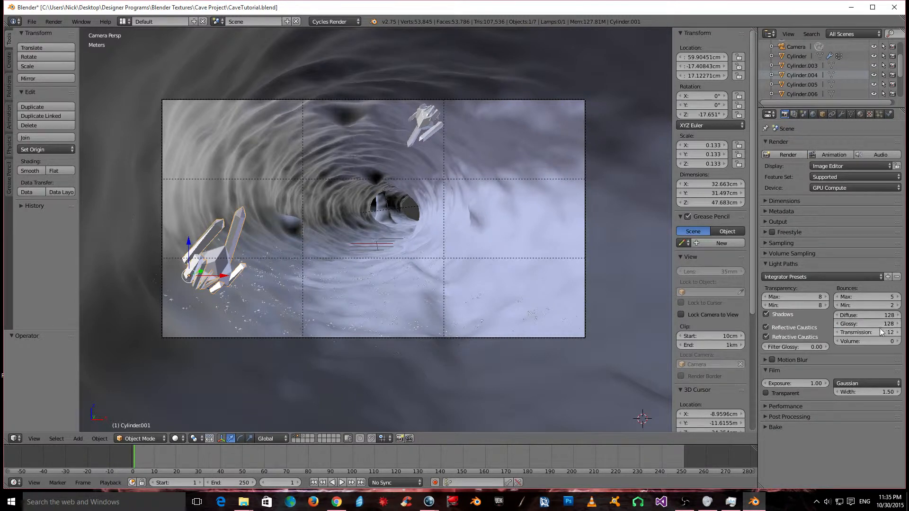
{"action": "type", "text": "128"}
{"action": "key", "text": "Return"}
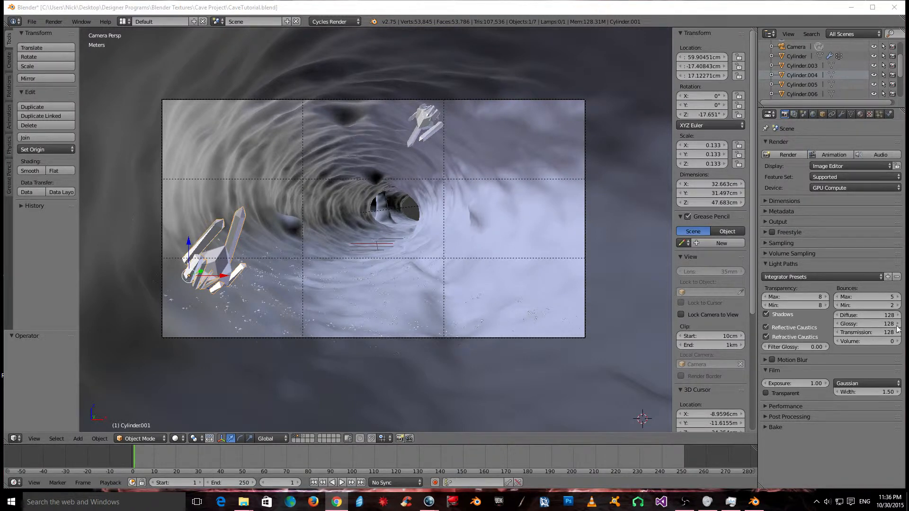
{"action": "left_click", "coordinate": [766, 264]}
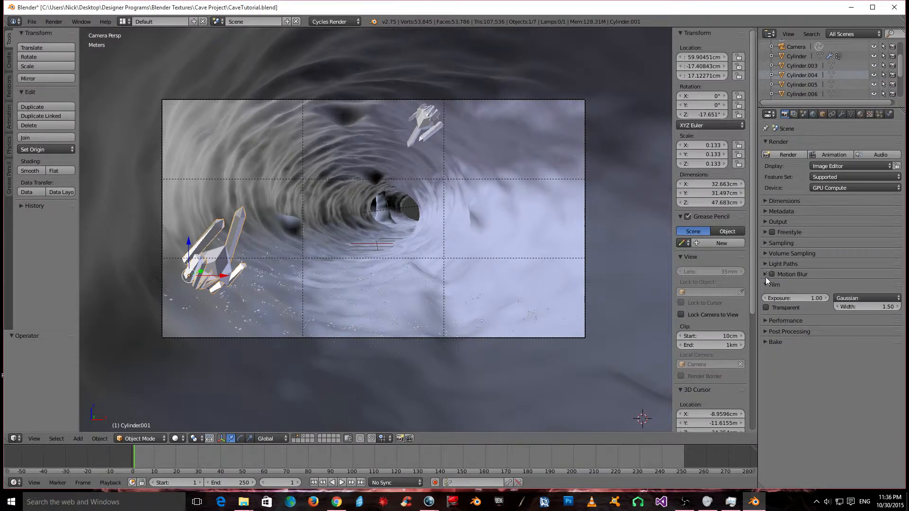
Set the render tile size to 256 in both X and Y in the performance settings
{"action": "left_click", "coordinate": [768, 320]}
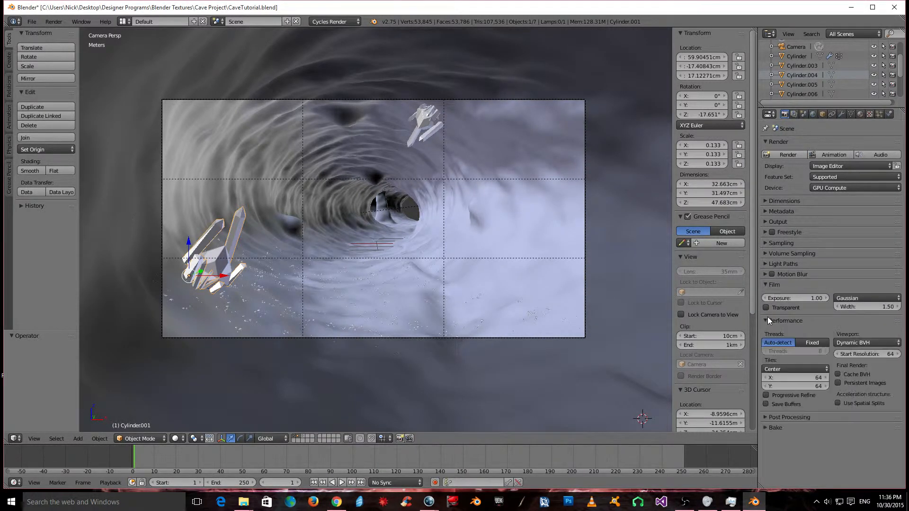
{"action": "left_click", "coordinate": [810, 378]}
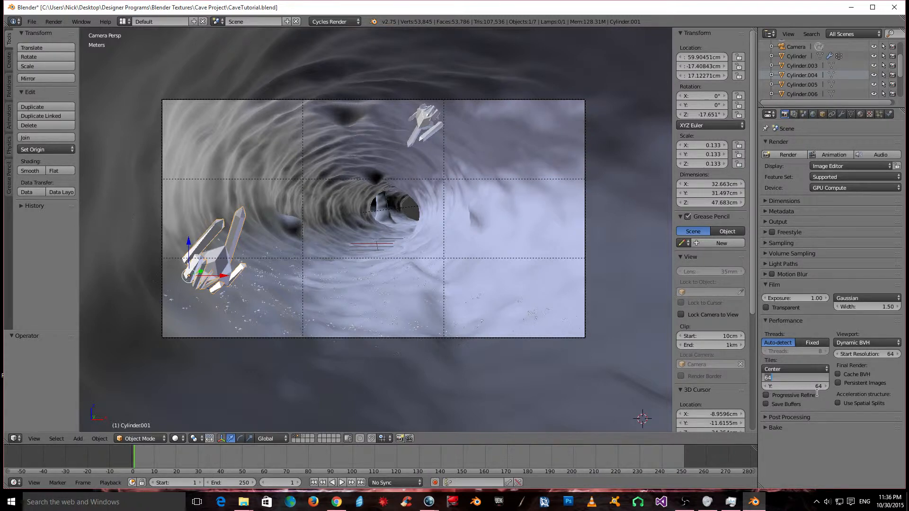
{"action": "type", "text": "256"}
{"action": "key", "text": "Return"}
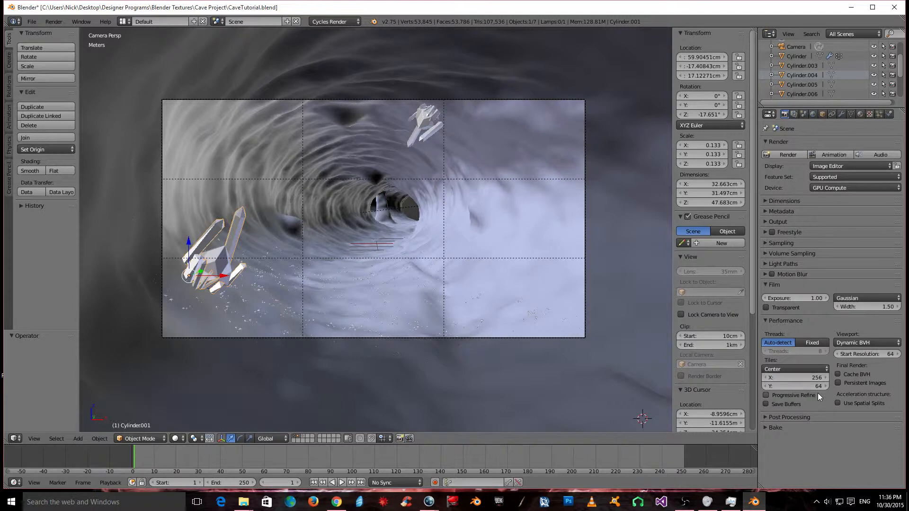
{"action": "left_click", "coordinate": [818, 387]}
{"action": "type", "text": "256"}
{"action": "key", "text": "Return"}
{"action": "key", "text": "alt+Tab"}
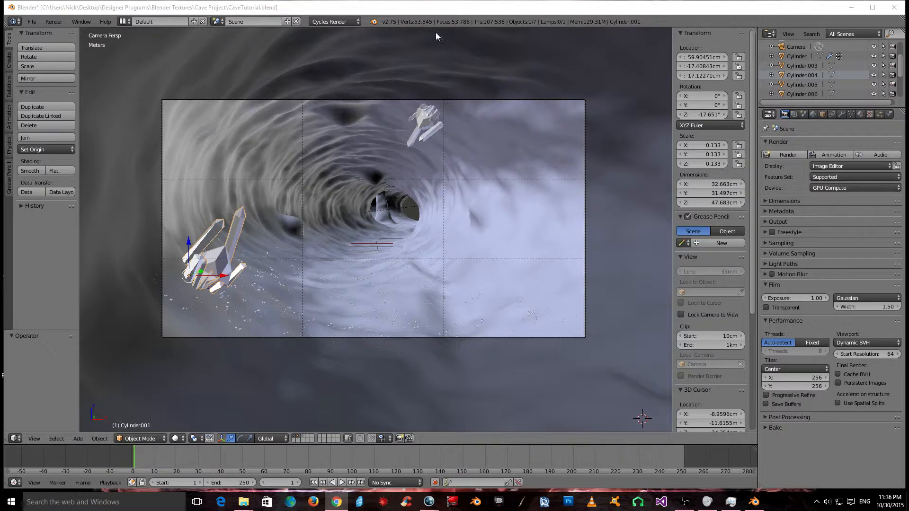
Save the scene over the existing CaveTutorial.blend and start the final image render
{"action": "key", "text": "ctrl+s"}
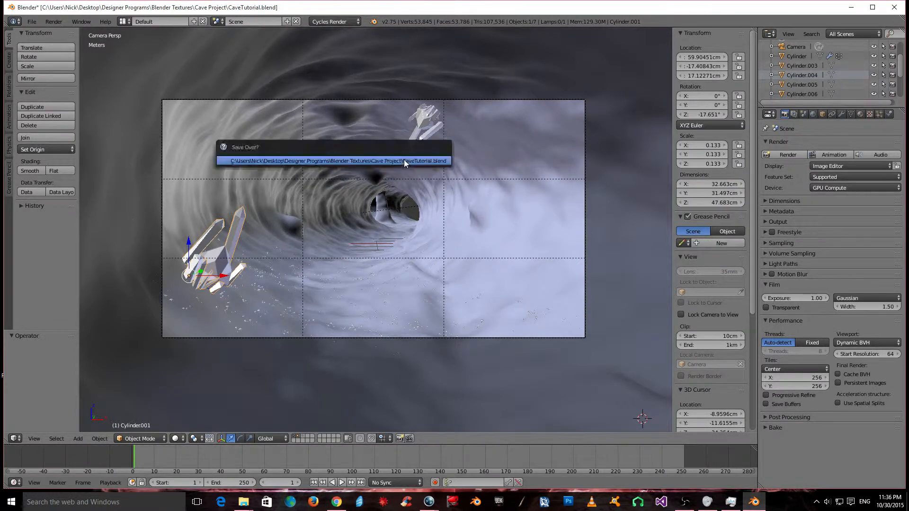
{"action": "left_click", "coordinate": [405, 161]}
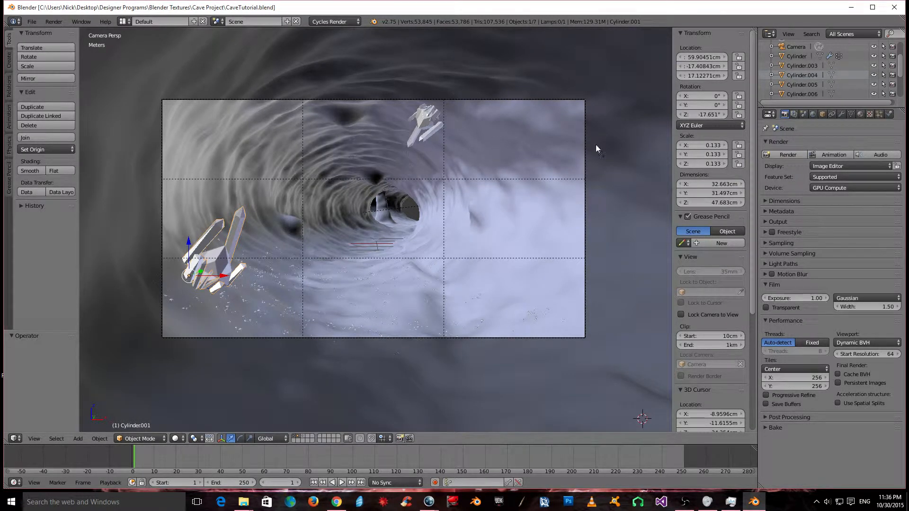
{"action": "left_click", "coordinate": [785, 155]}
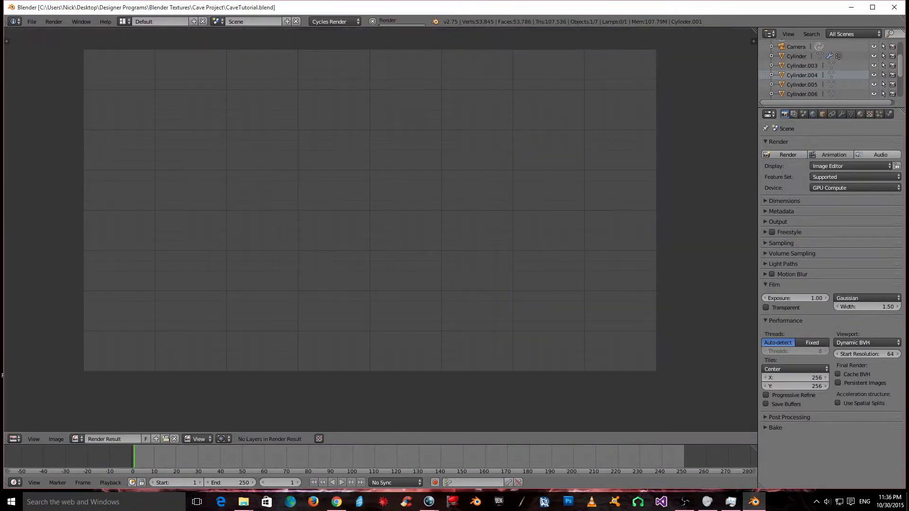